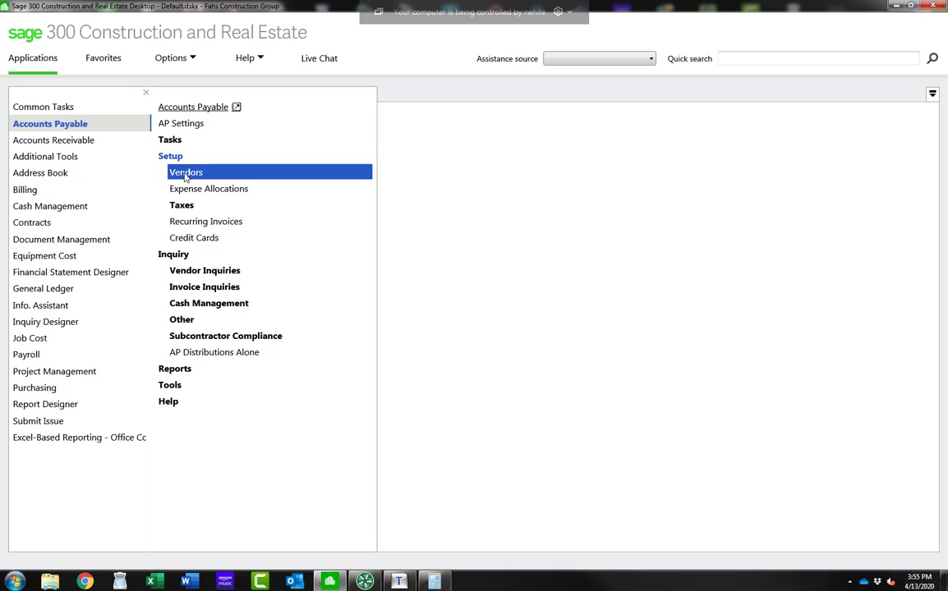
Step: Open the Accounts Payable vendor setup window and enlarge it
click(186, 172)
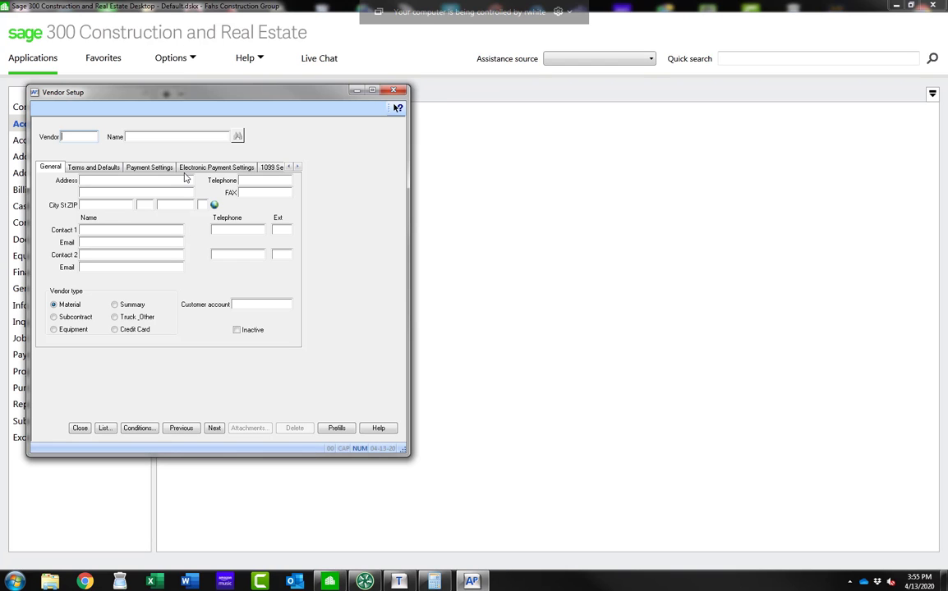
drag(198, 103, 402, 105)
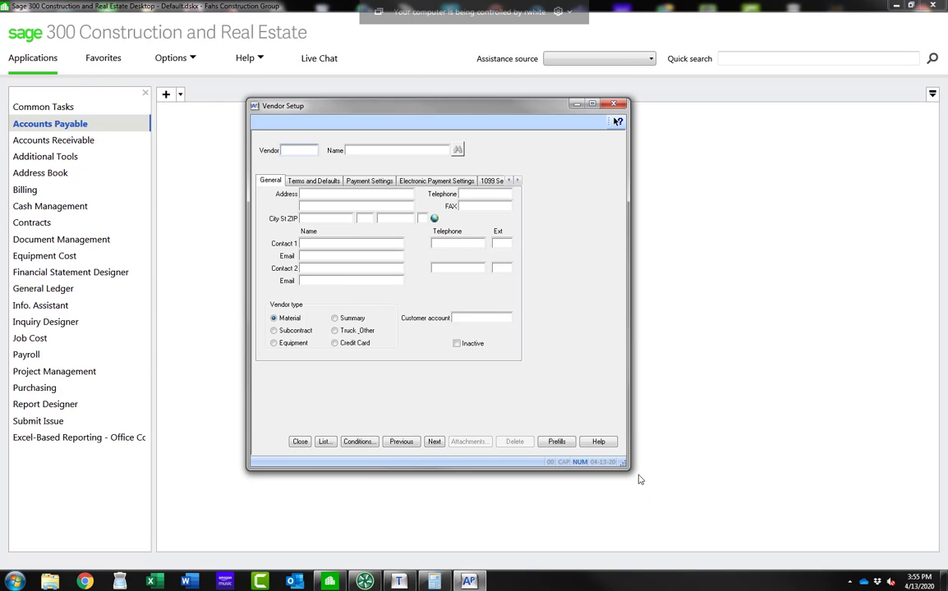
drag(630, 474, 727, 474)
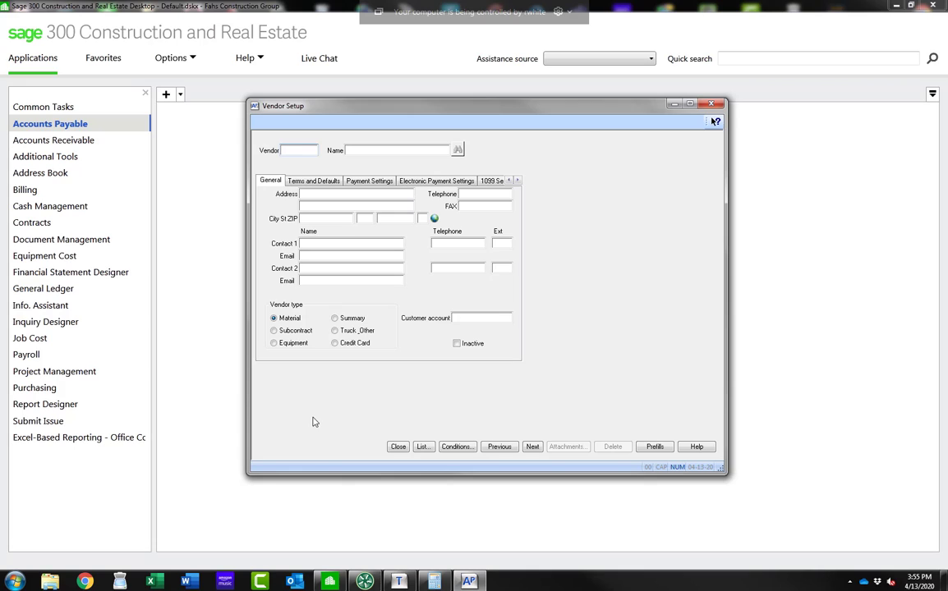
Step: Open the help topic for the vendor setup window and close it again
click(283, 149)
click(715, 122)
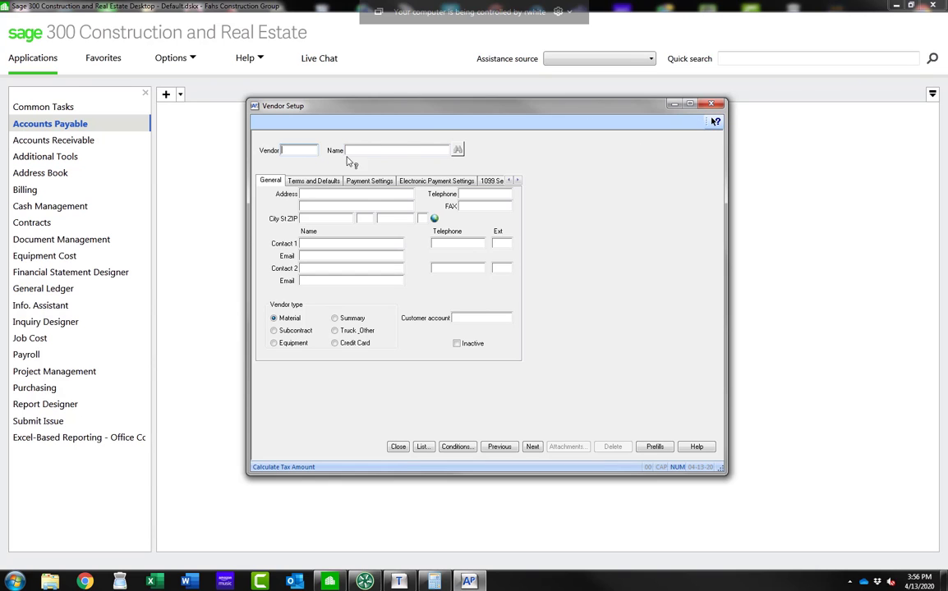
click(275, 144)
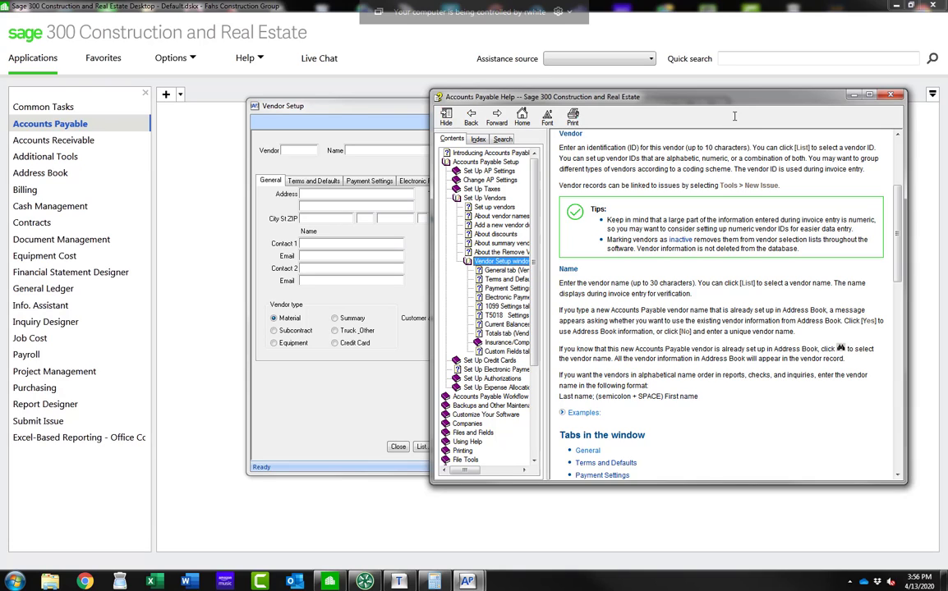
click(893, 97)
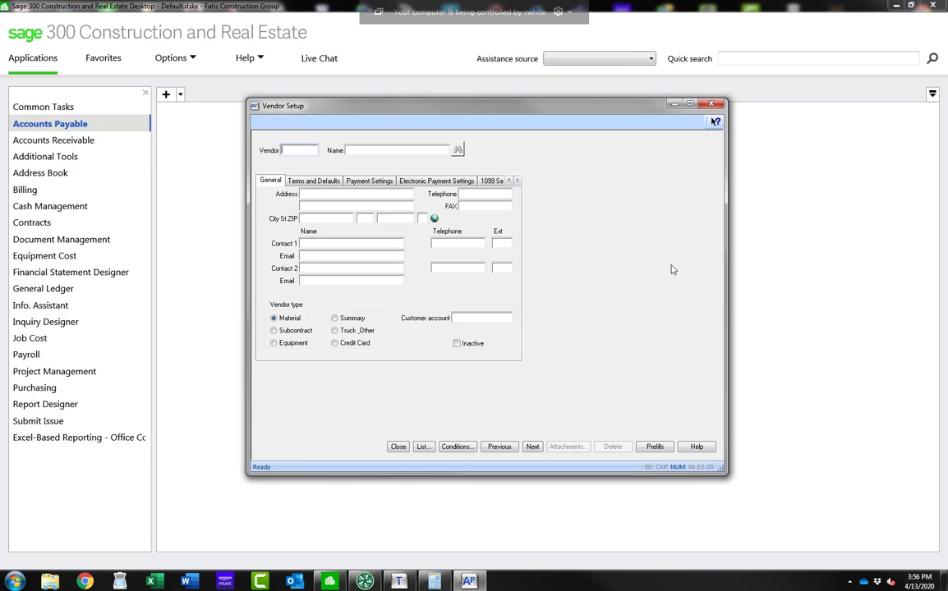
Step: Enter vendor ID 12345, then return to the vendor setup window and close it without saving
text(12345)
click(43, 103)
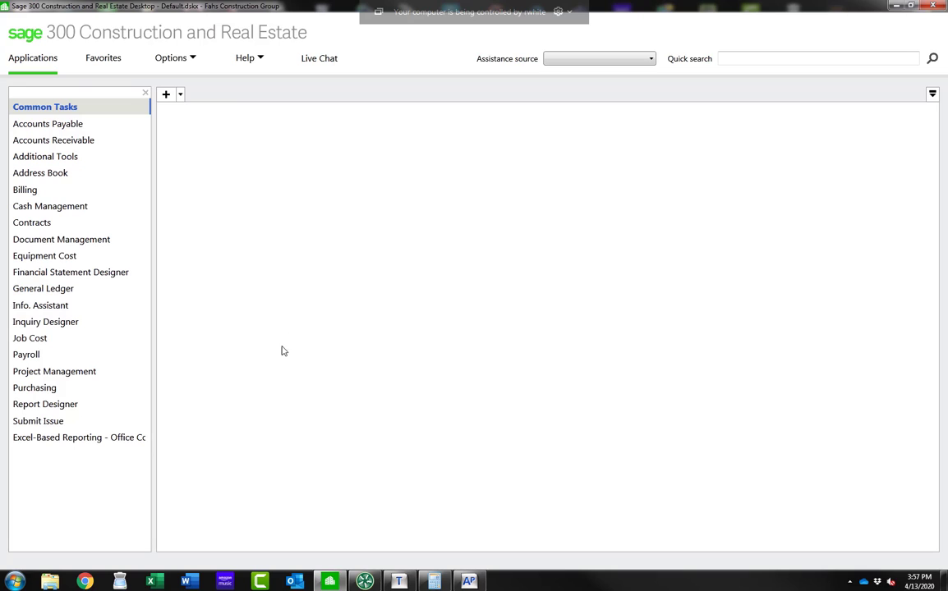
click(97, 104)
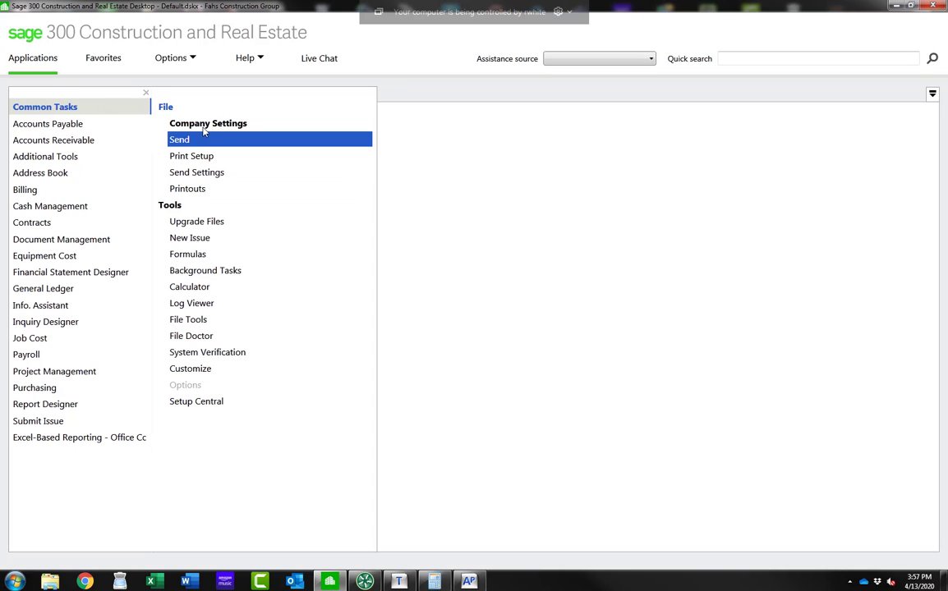
click(176, 126)
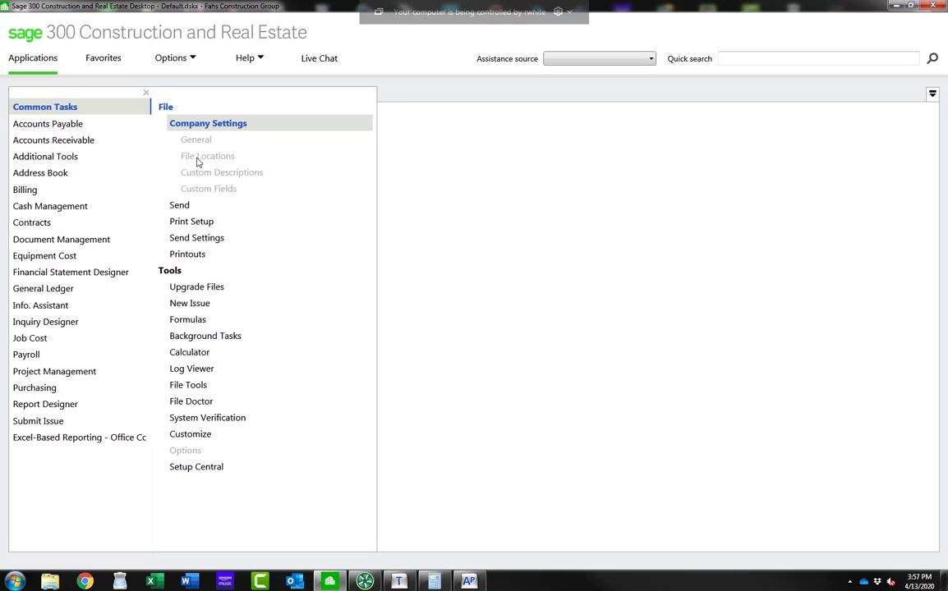
right_click(469, 575)
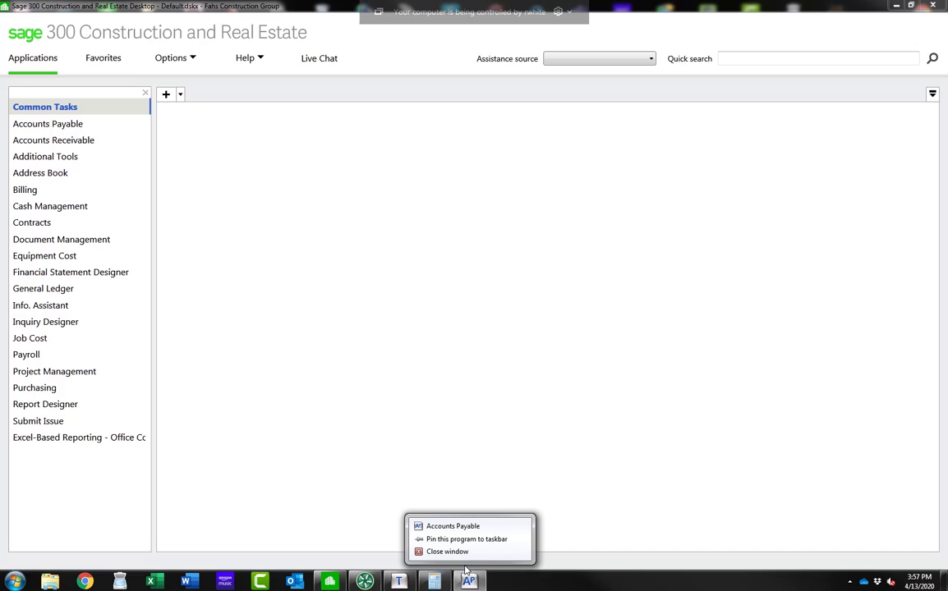
click(296, 399)
click(467, 581)
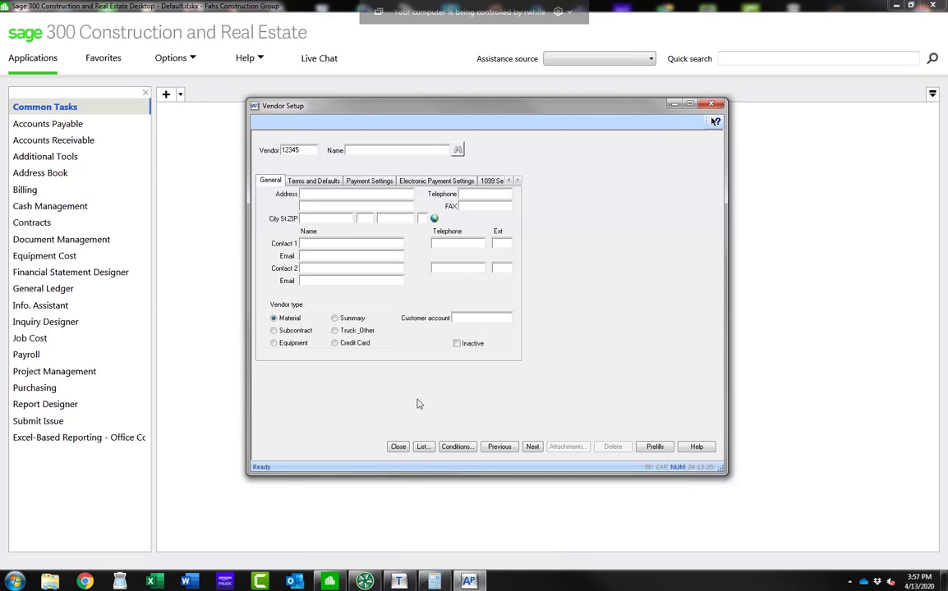
click(397, 447)
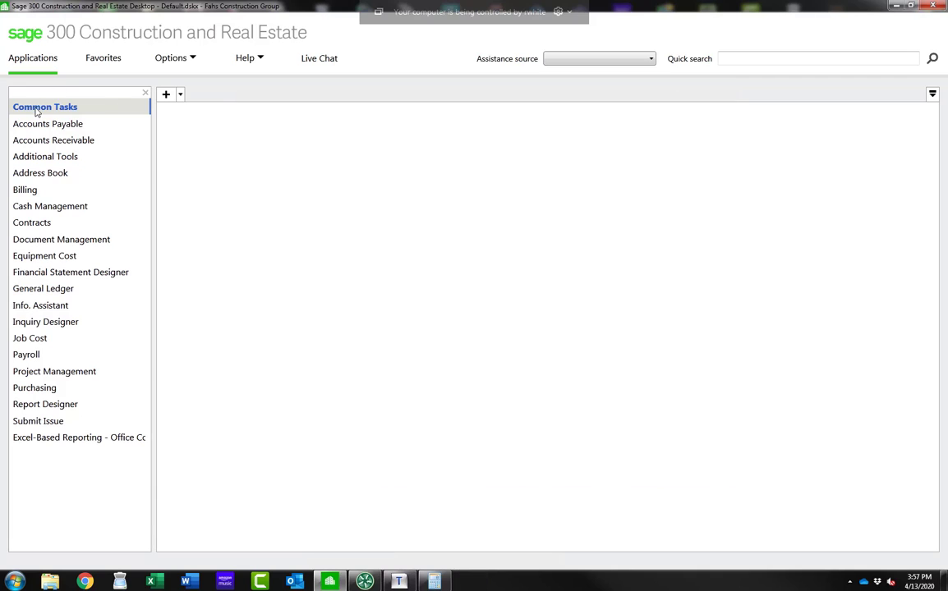
Step: Review the AP Vendor field length in the Company Settings custom descriptions and close the dialog with OK
mouse_move(42, 105)
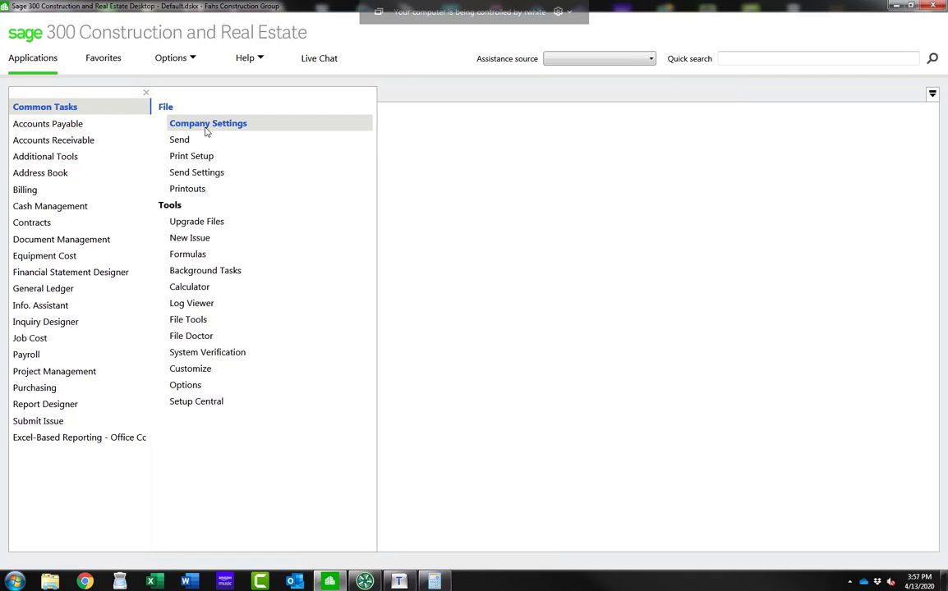
click(206, 127)
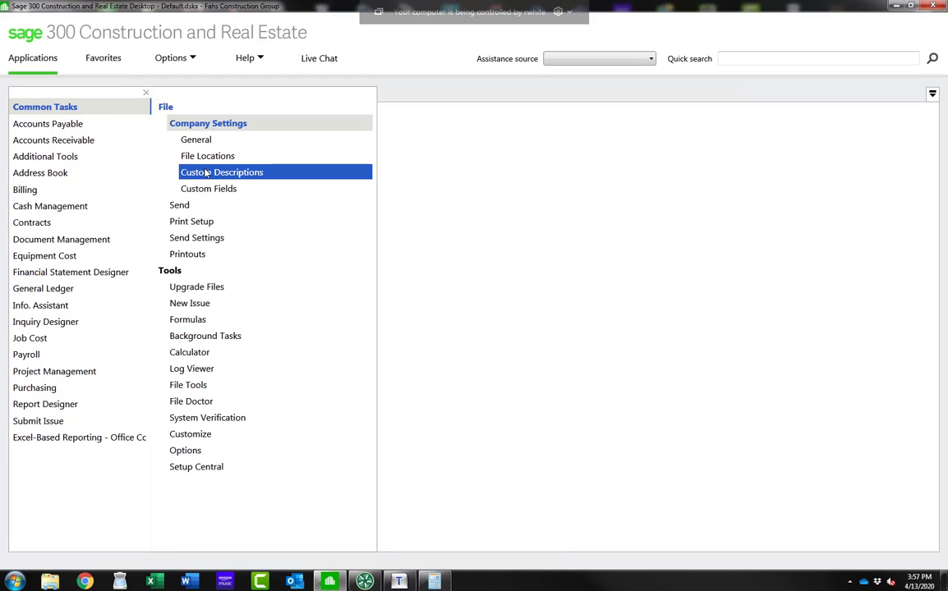
click(198, 171)
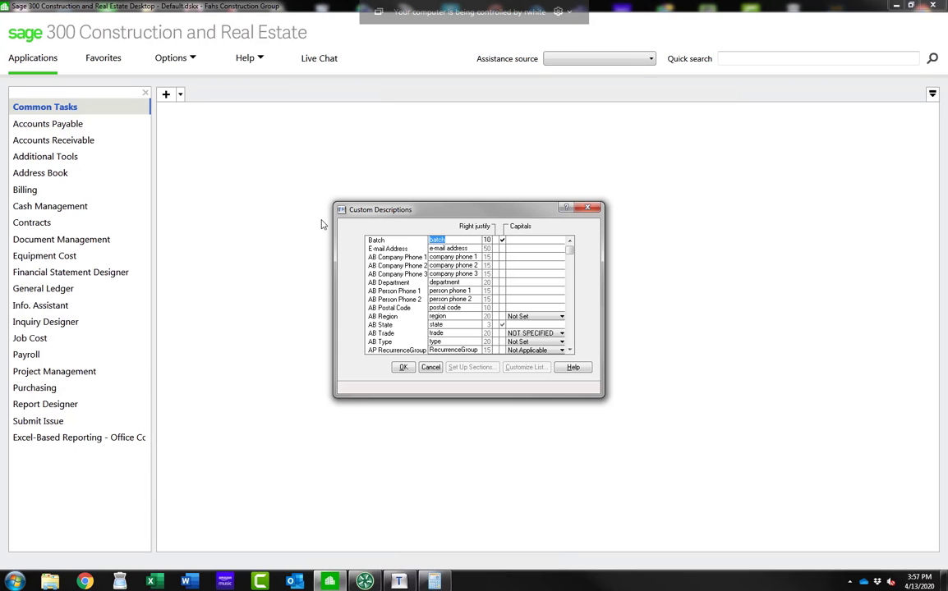
scroll(357, 267, down, 3)
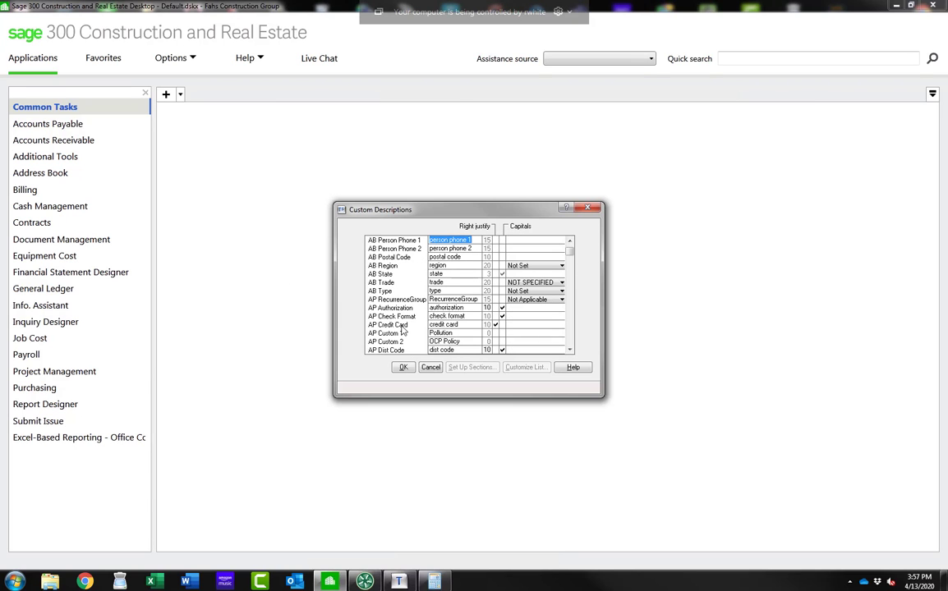
scroll(397, 312, down, 3)
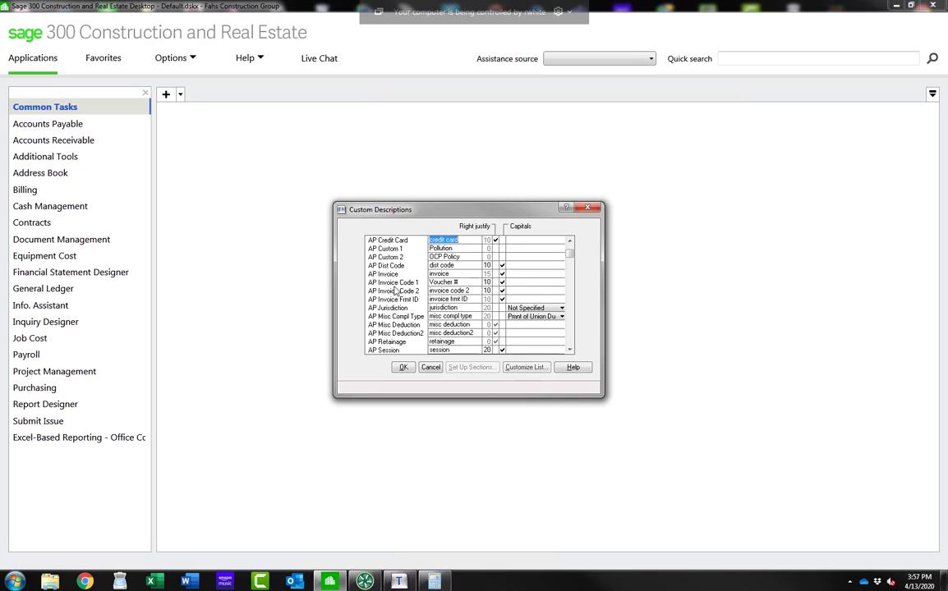
scroll(395, 289, down, 2)
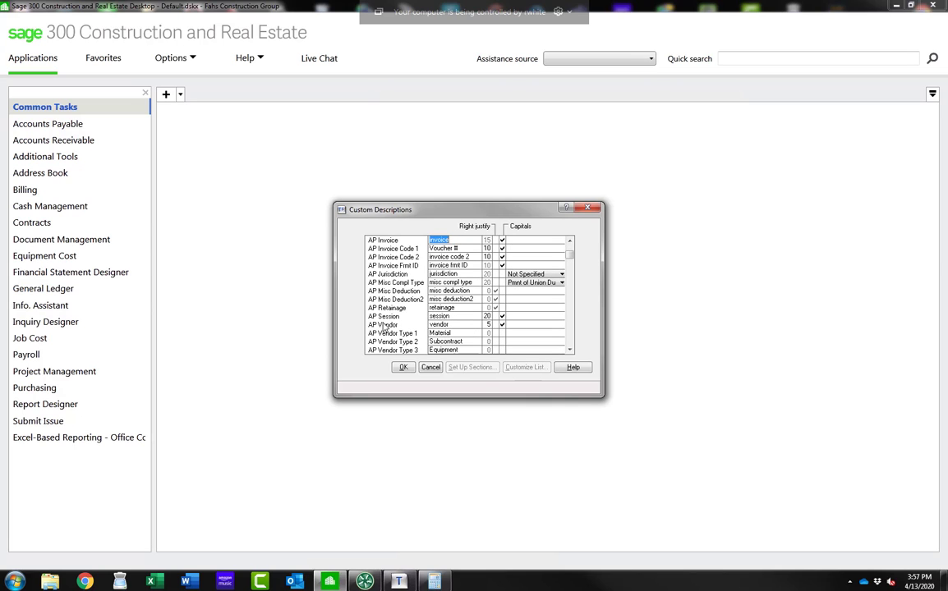
click(487, 325)
click(570, 350)
click(570, 350)
click(570, 349)
click(570, 350)
click(570, 350)
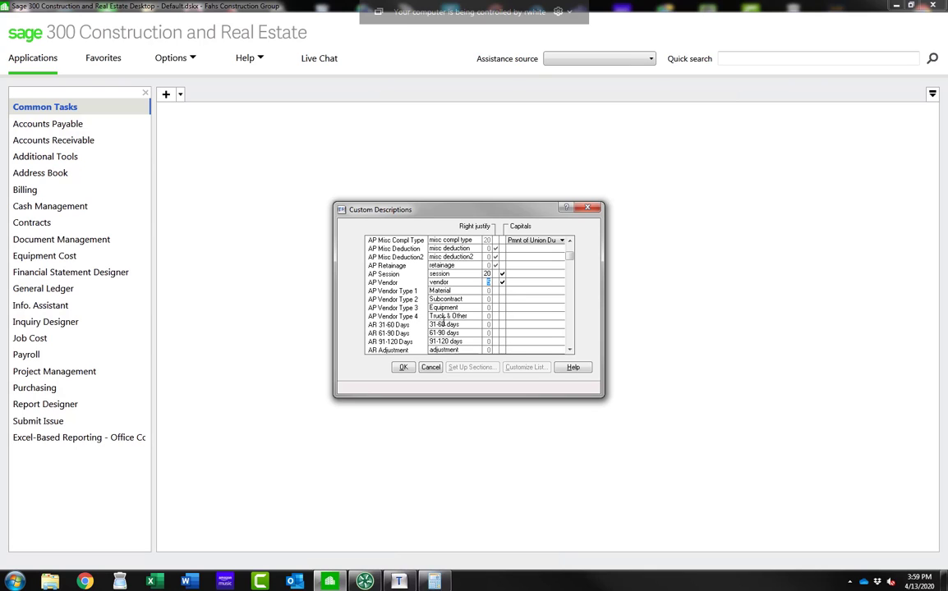
click(403, 368)
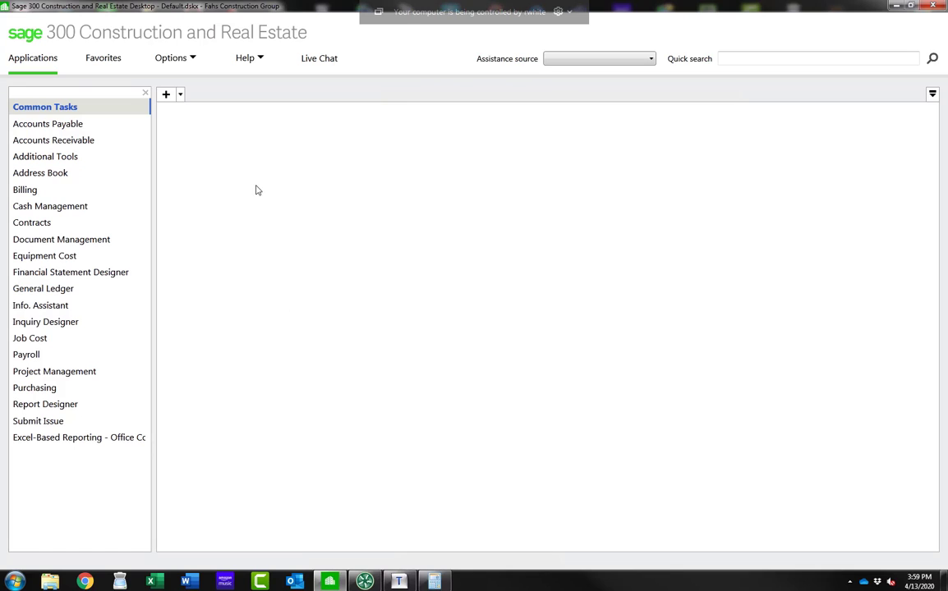
Step: Open vendor setup again and load the Binghamton Truck & Tire vendor record
click(39, 124)
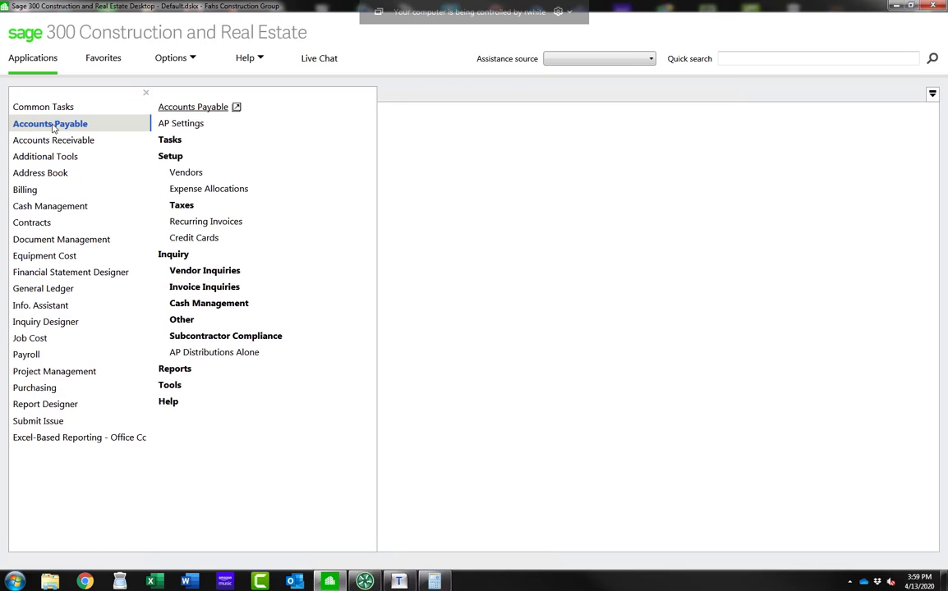
click(172, 174)
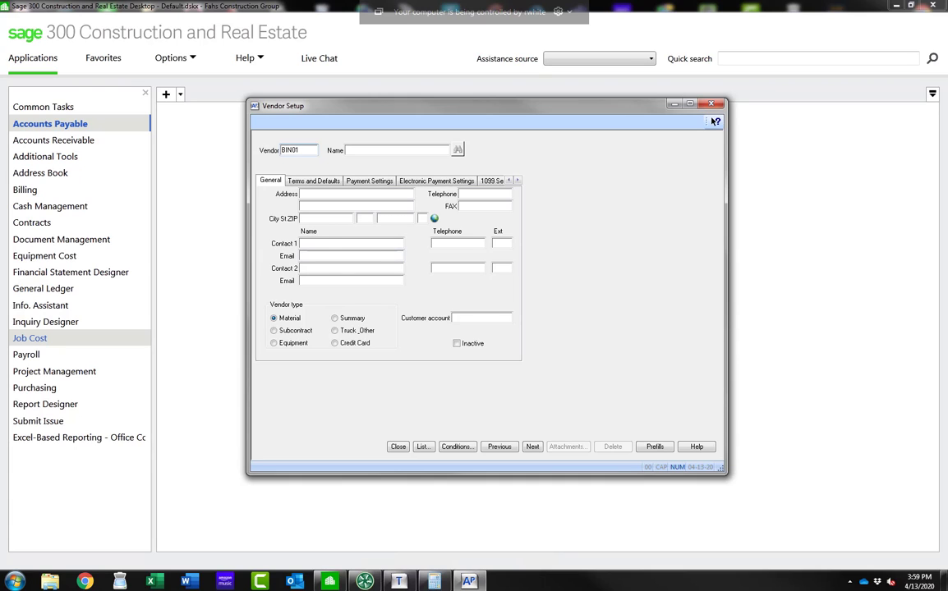
key(Tab)
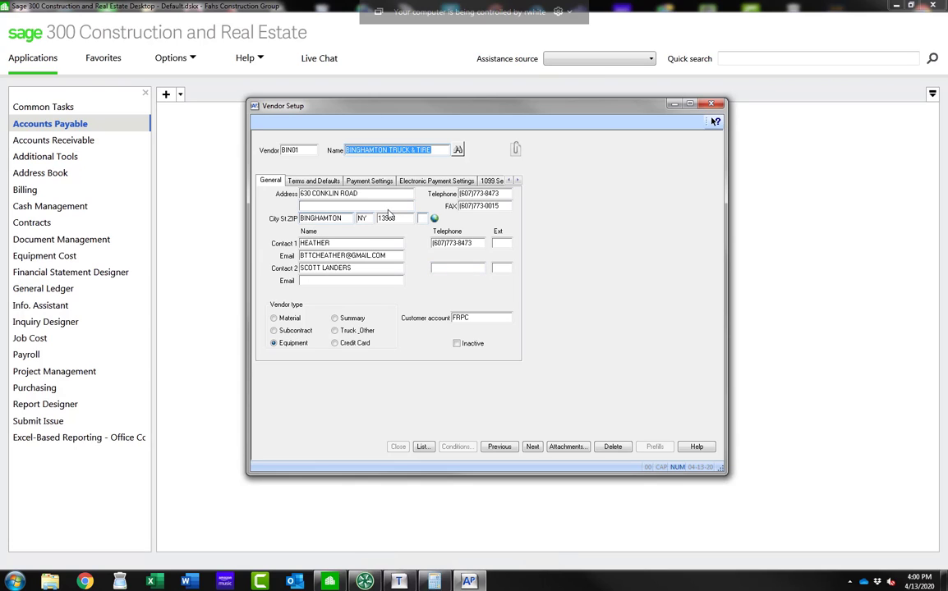
Step: View the vendor's attachment notes and file links, then cancel the attachments dialog
drag(439, 150, 336, 156)
click(516, 151)
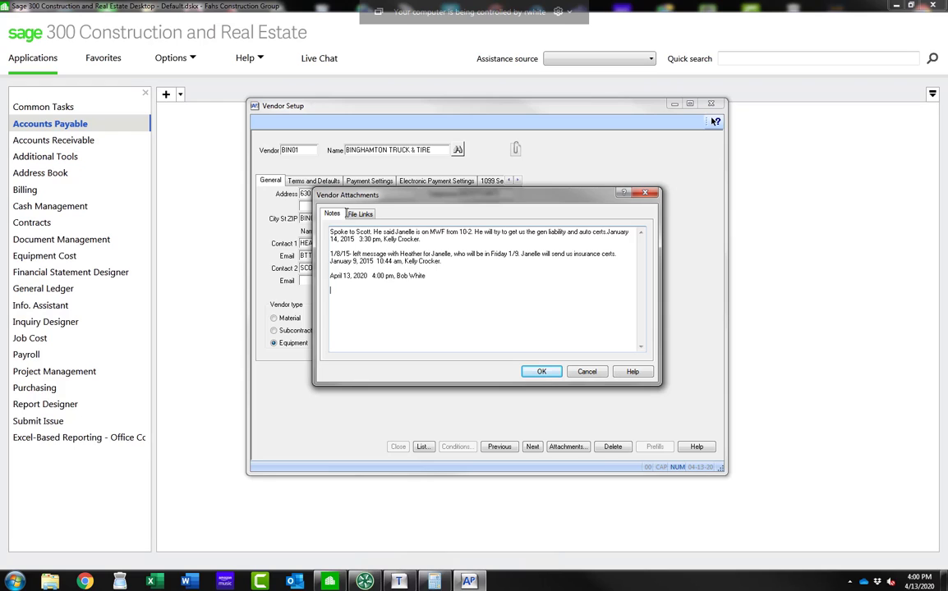
click(360, 215)
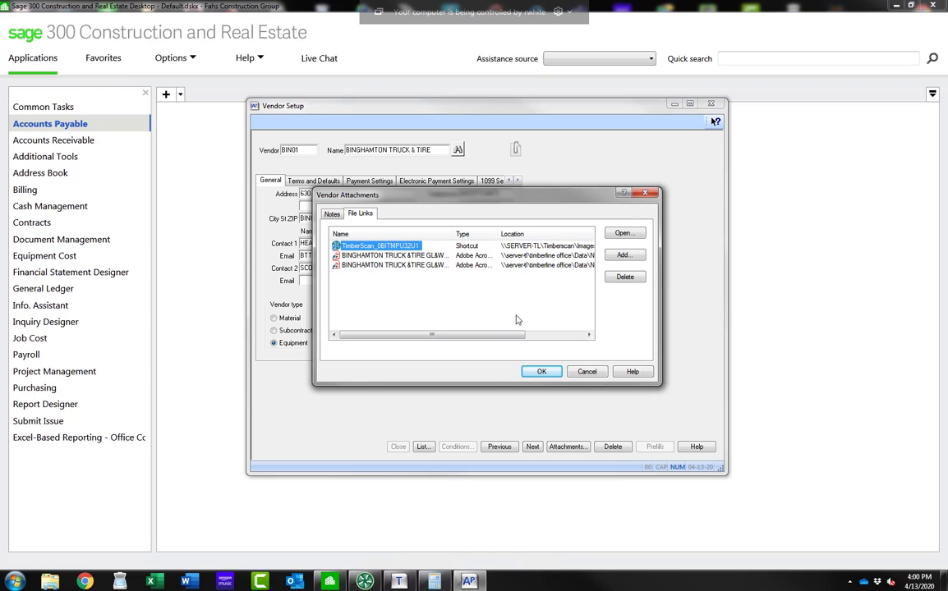
click(586, 372)
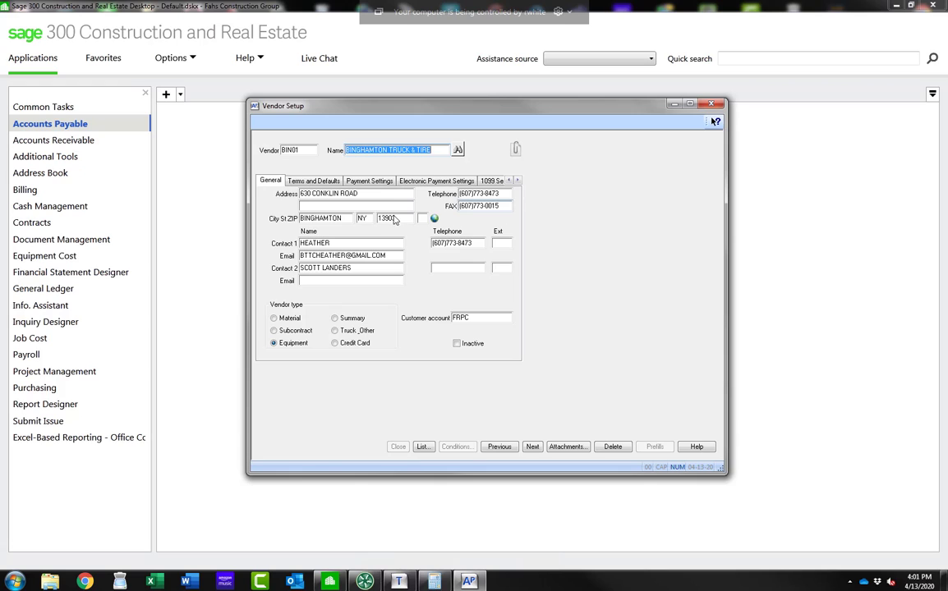
Step: Examine the vendor's terms and defaults, including the payment days type and payment type options
click(313, 181)
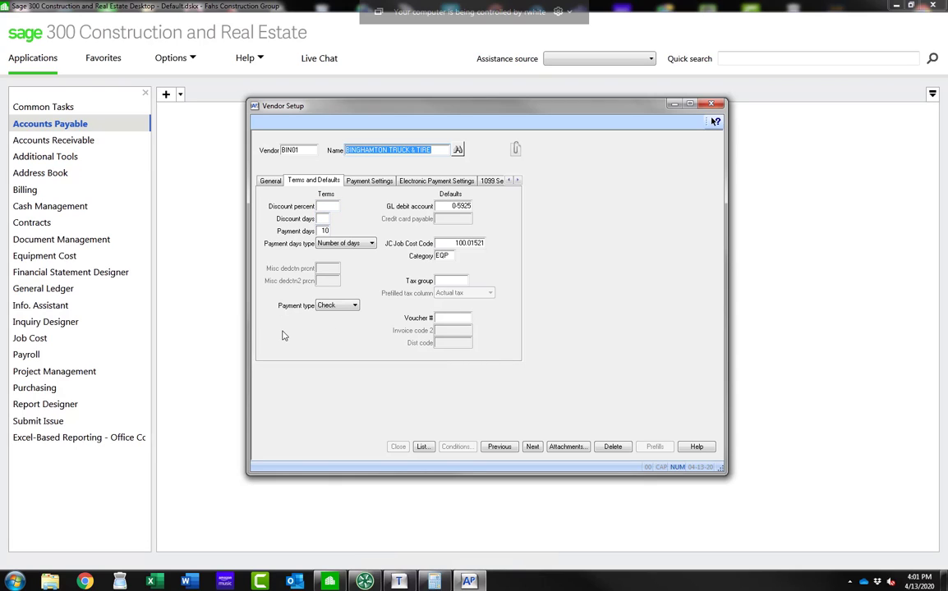
click(330, 244)
click(372, 244)
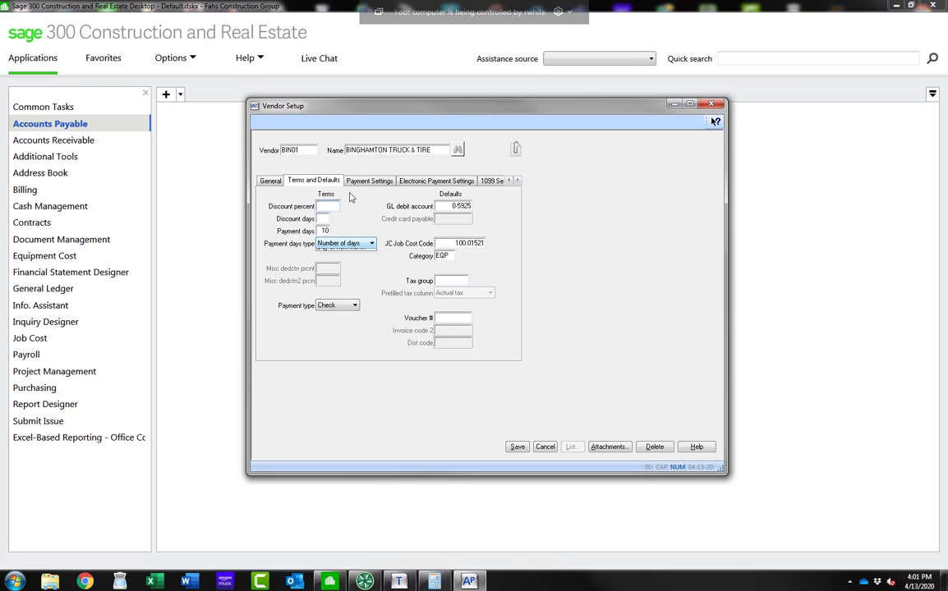
click(372, 244)
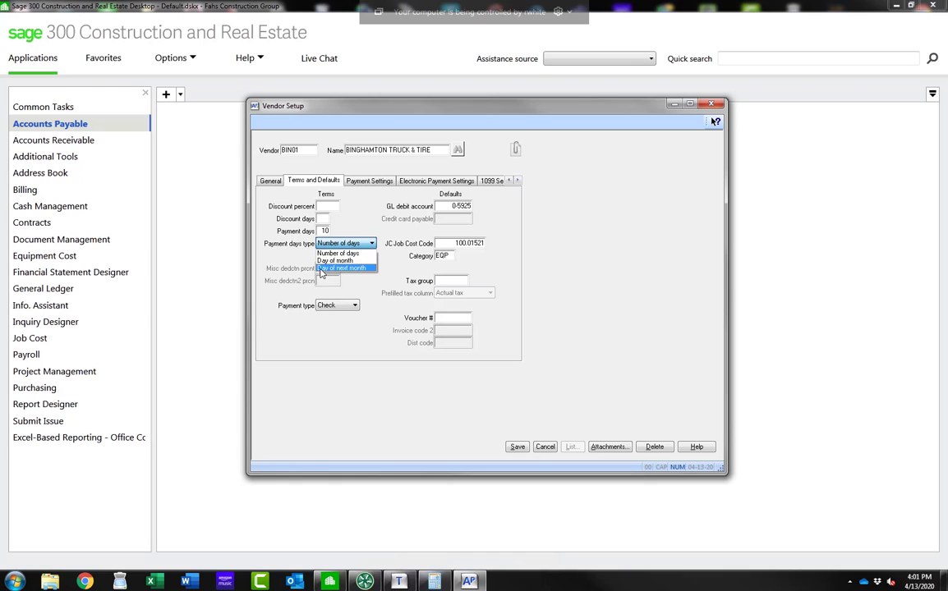
click(371, 244)
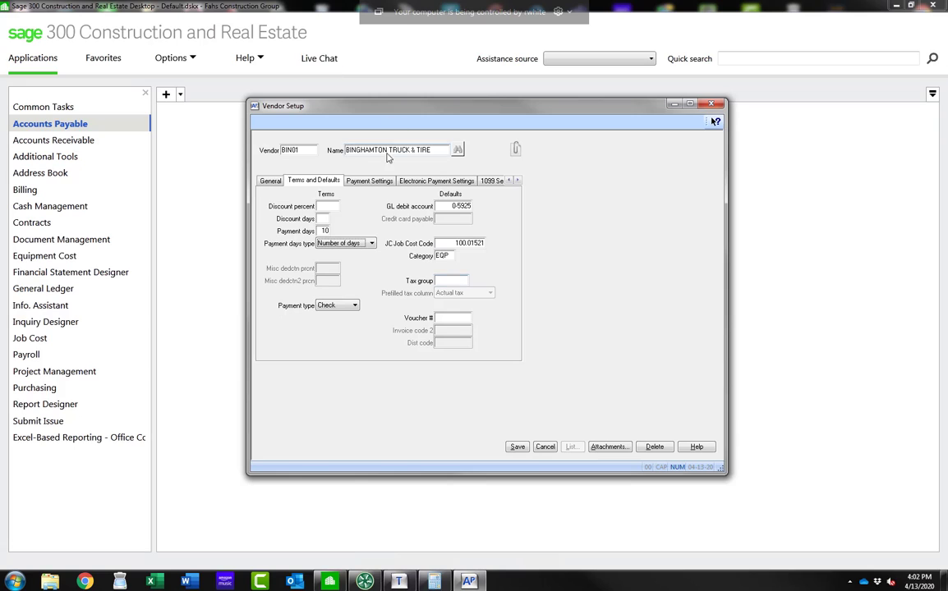
click(331, 307)
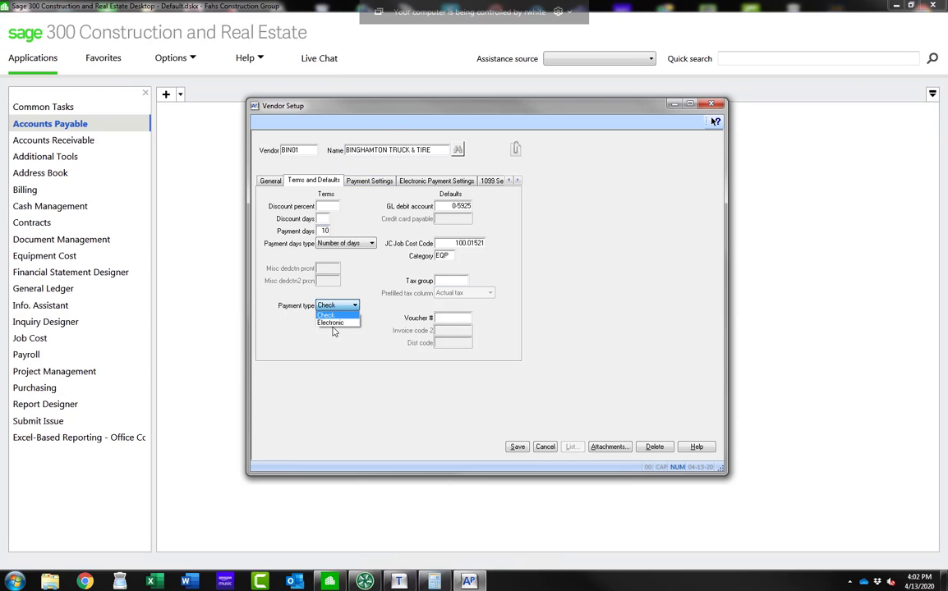
click(294, 265)
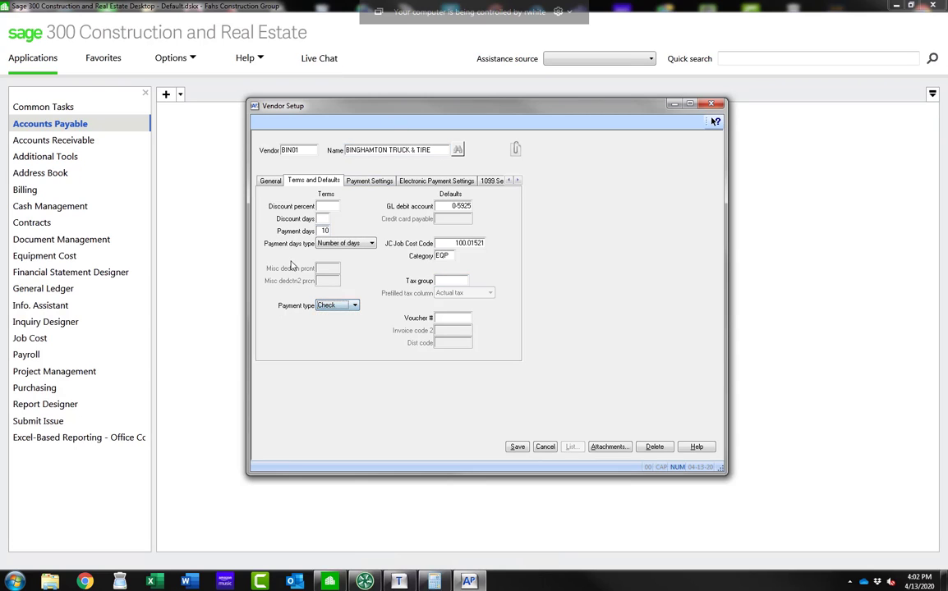
Step: View the vendor's payment settings, electronic payment settings and 1099 settings
click(361, 183)
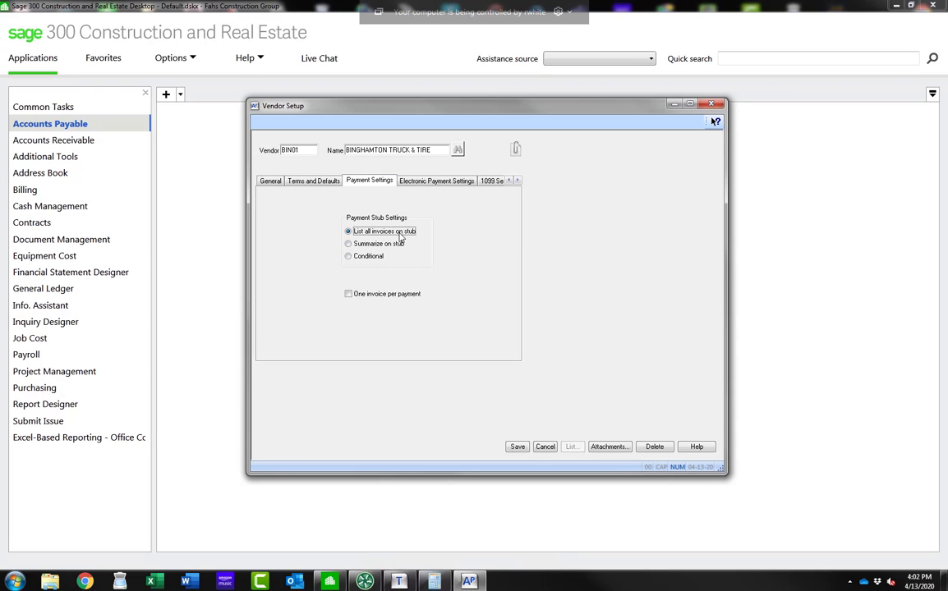
click(427, 182)
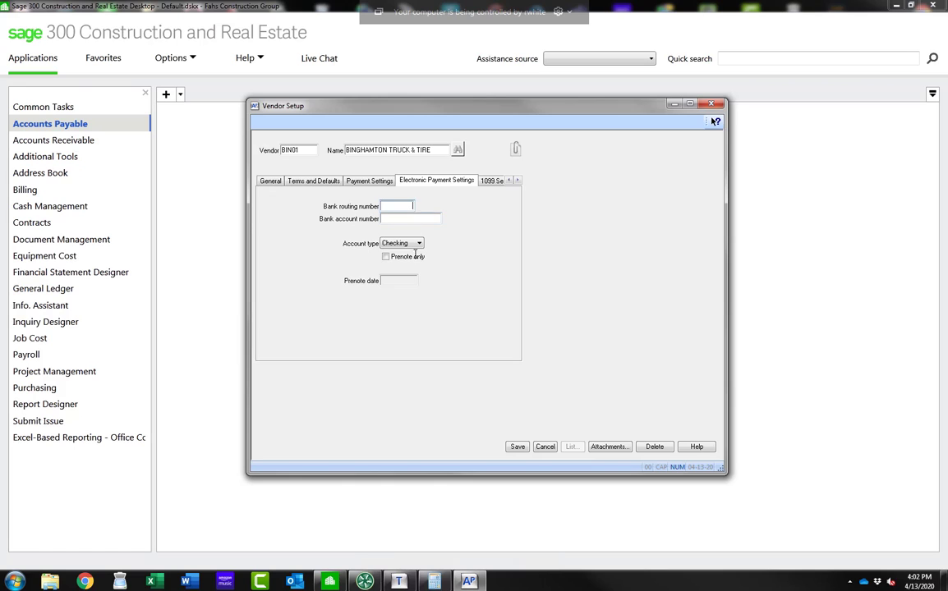
click(492, 181)
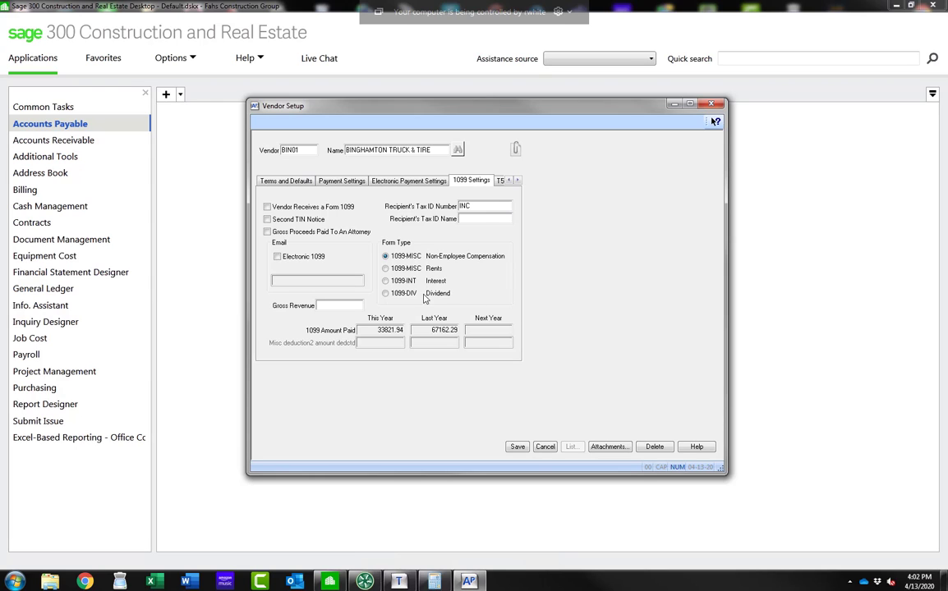
Step: View the vendor's T5018 settings, current balances and yearly totals
click(500, 181)
click(352, 214)
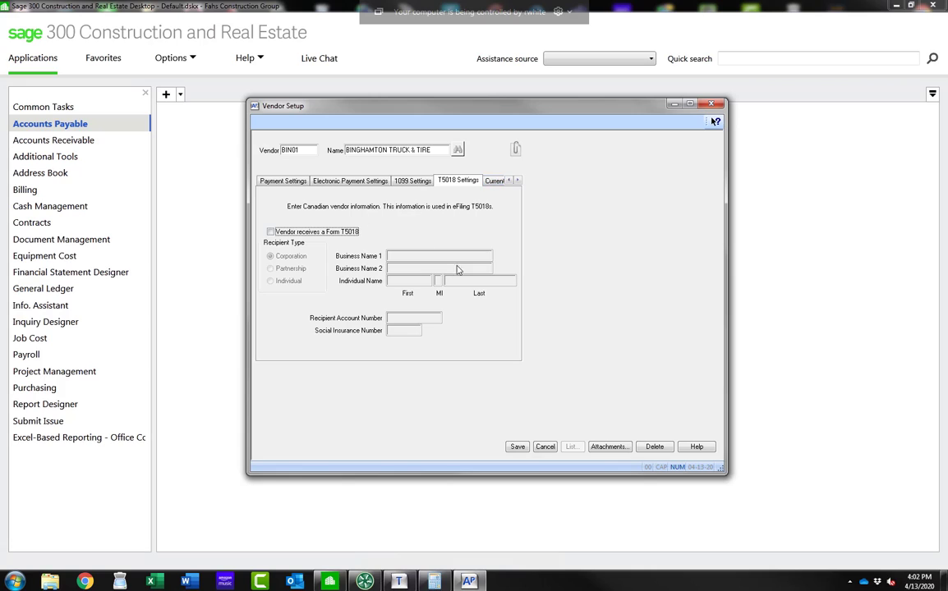
click(492, 182)
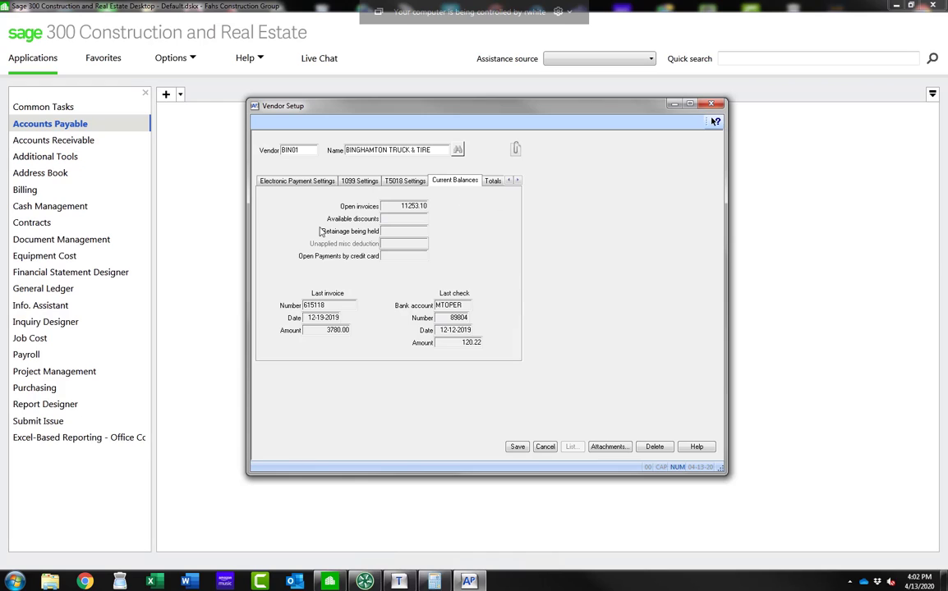
click(493, 182)
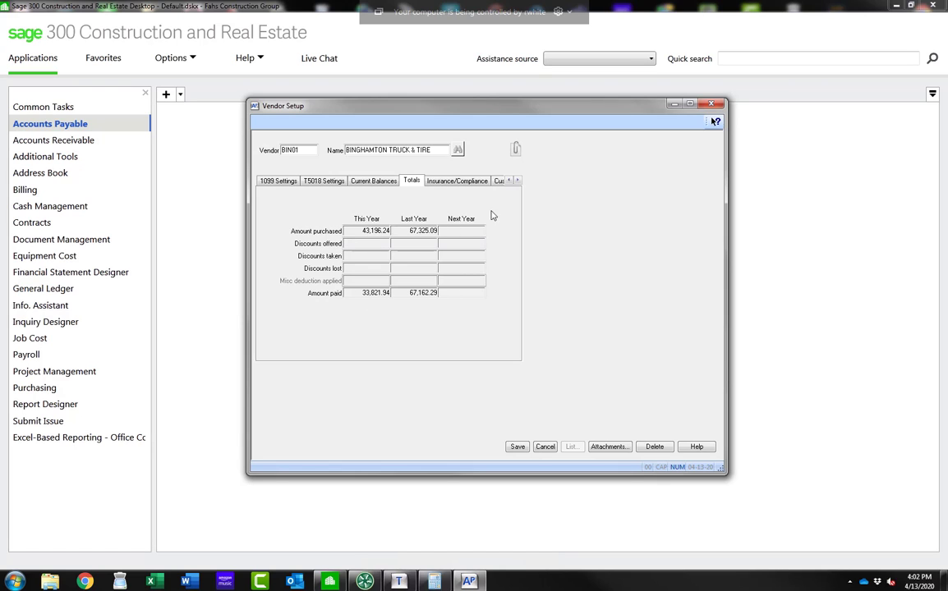
Step: Open the vendor's insurance certificates from the insurance and compliance settings, review them, and cancel the dialog
click(454, 180)
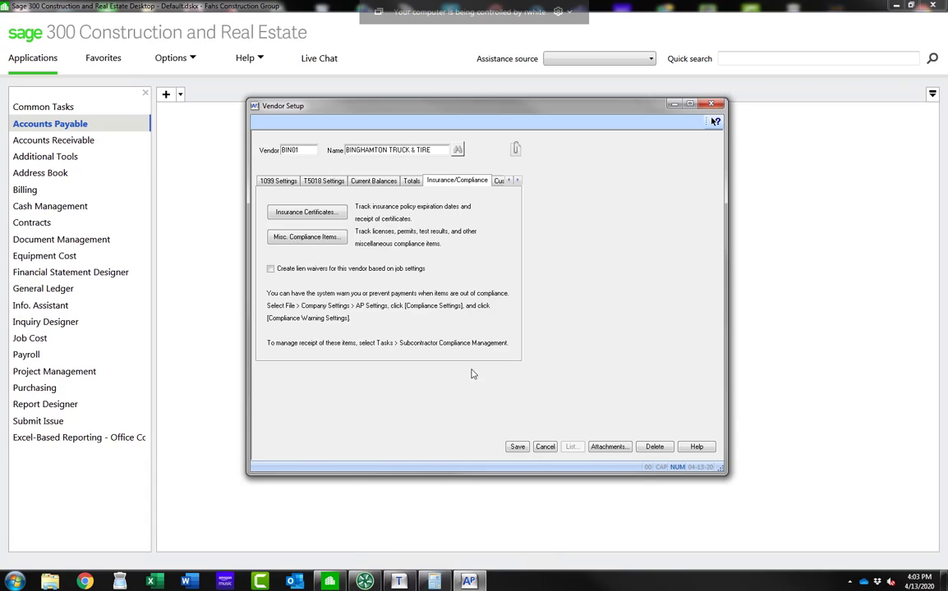
click(320, 217)
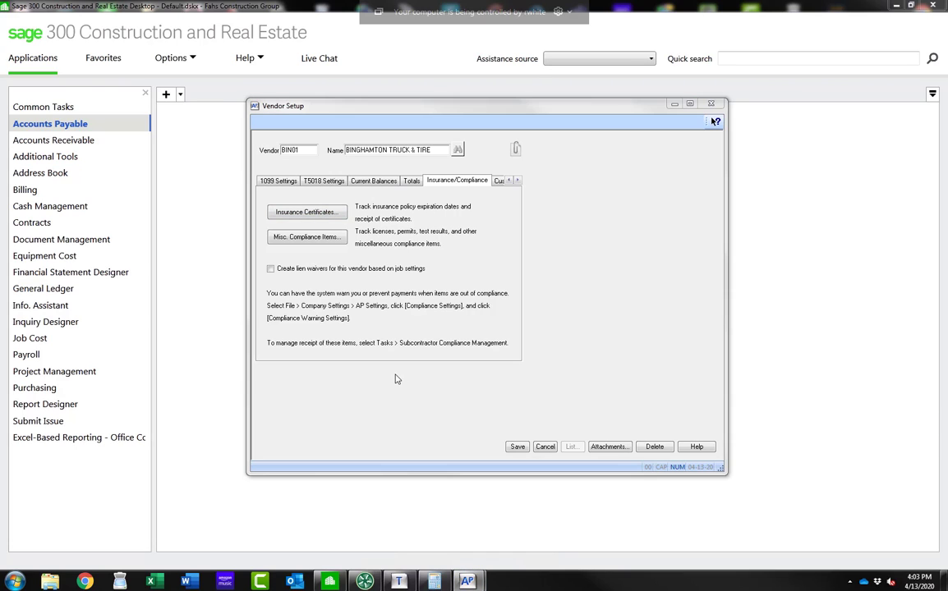
click(366, 9)
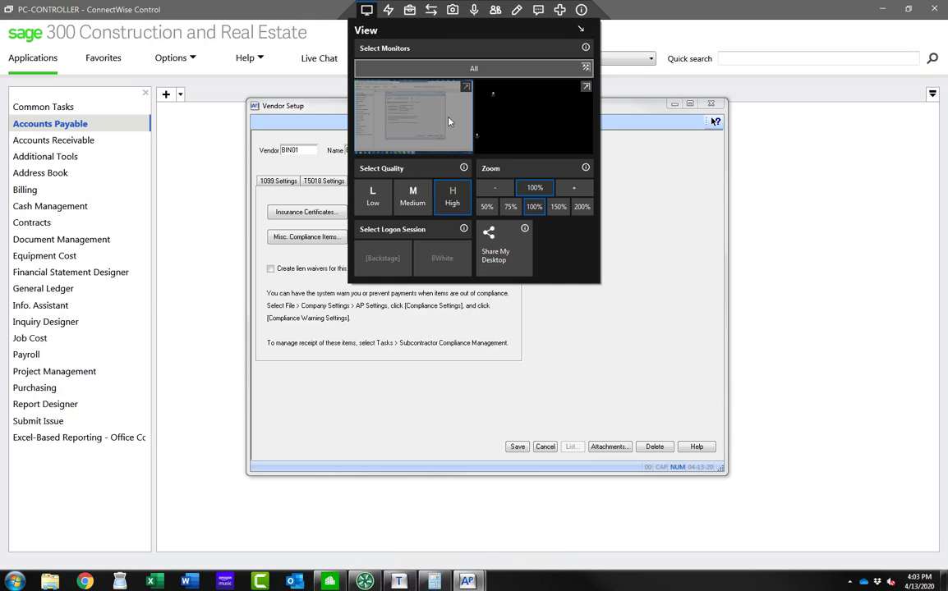
click(531, 121)
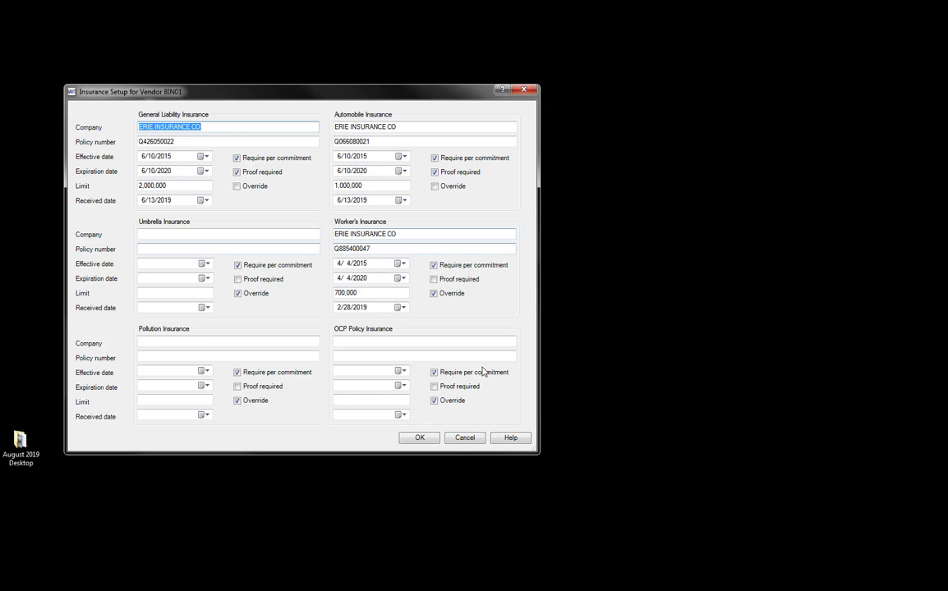
click(464, 437)
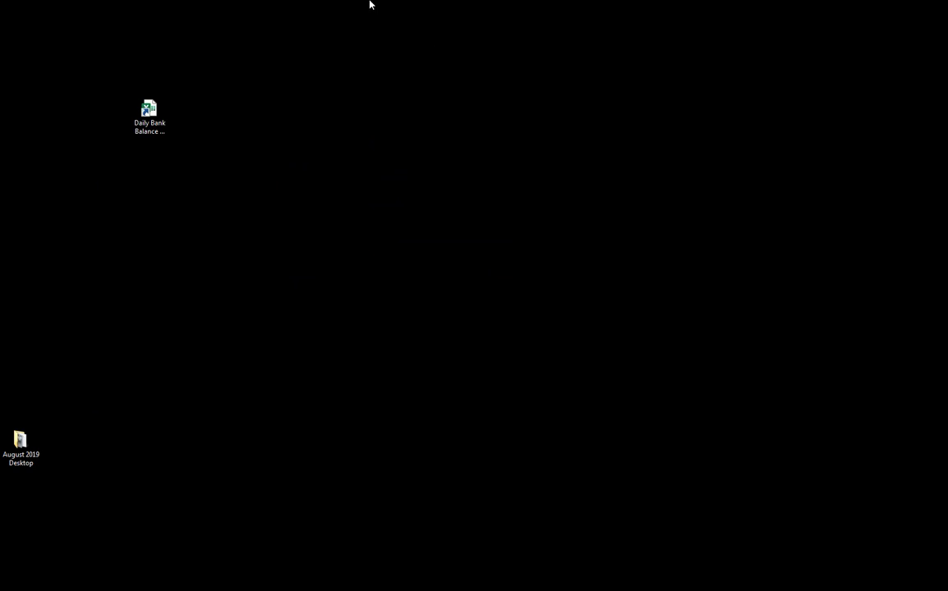
click(366, 9)
click(403, 120)
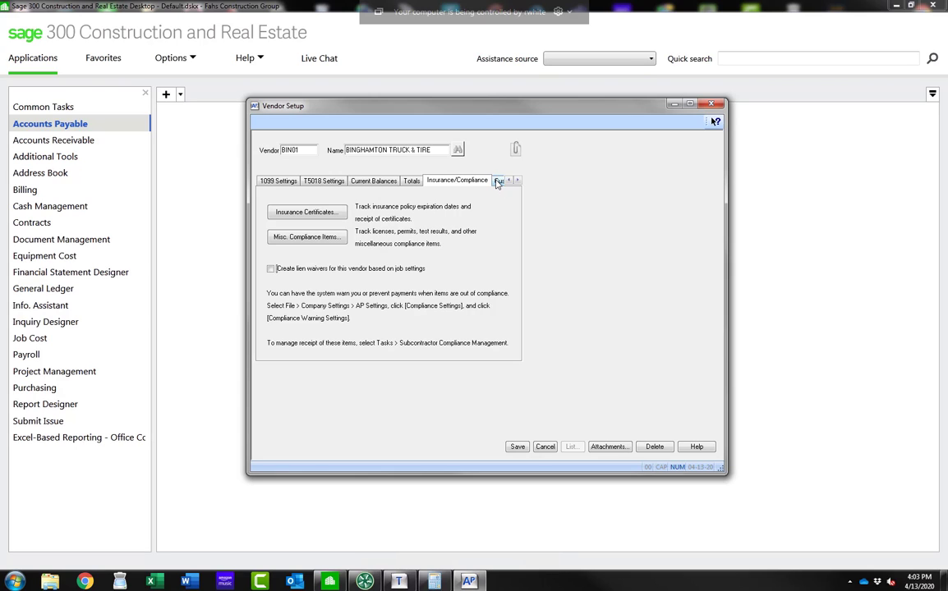
Step: View the vendor's custom fields and the list of vendor type options
click(499, 182)
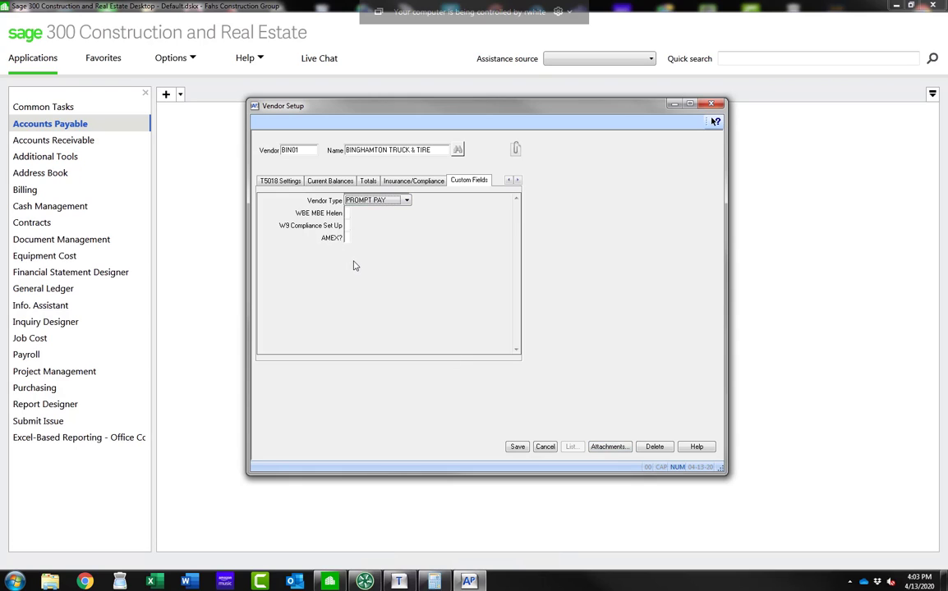
click(359, 202)
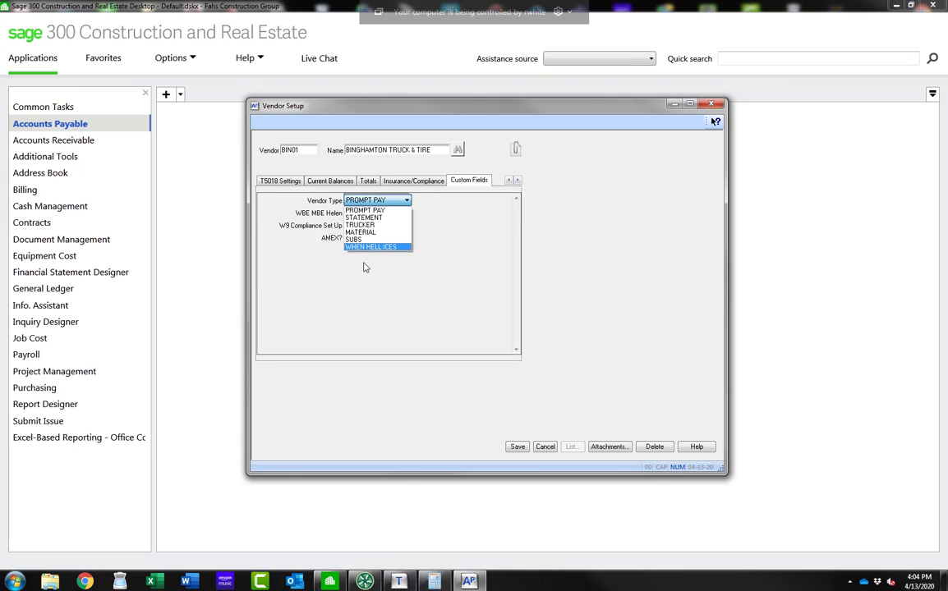
click(407, 202)
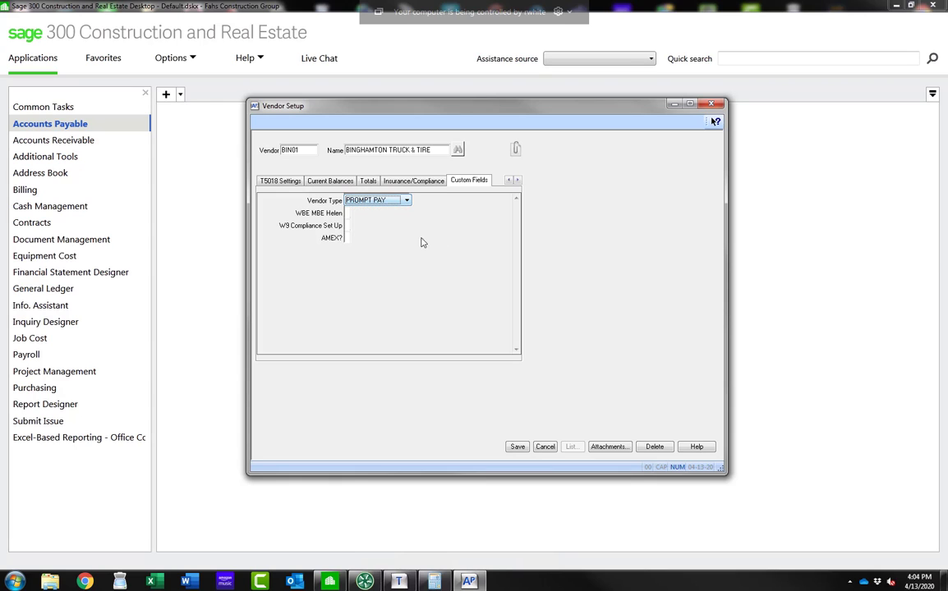
click(406, 202)
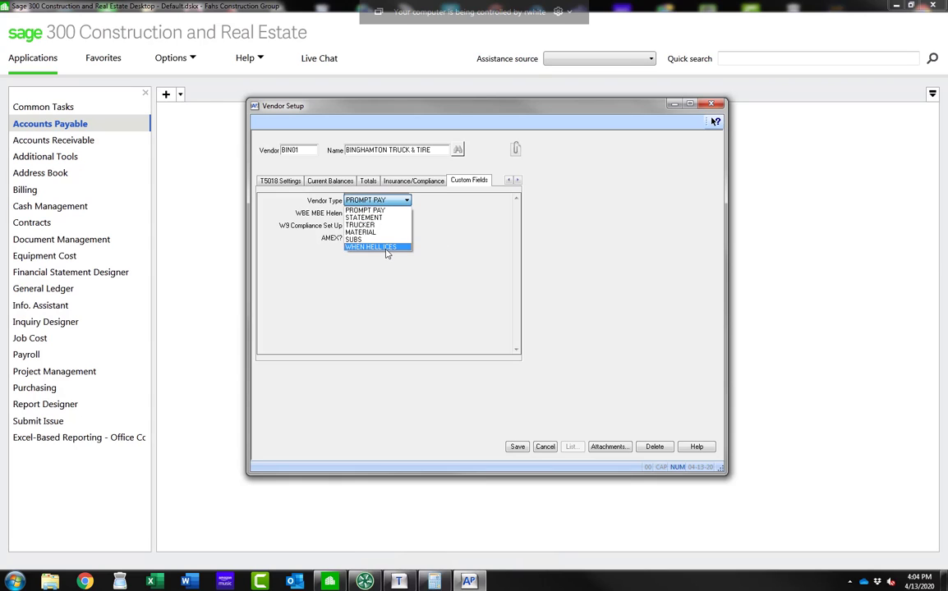
Step: Switch the vendor type to SUBS and back to PROMPT PAY
click(498, 208)
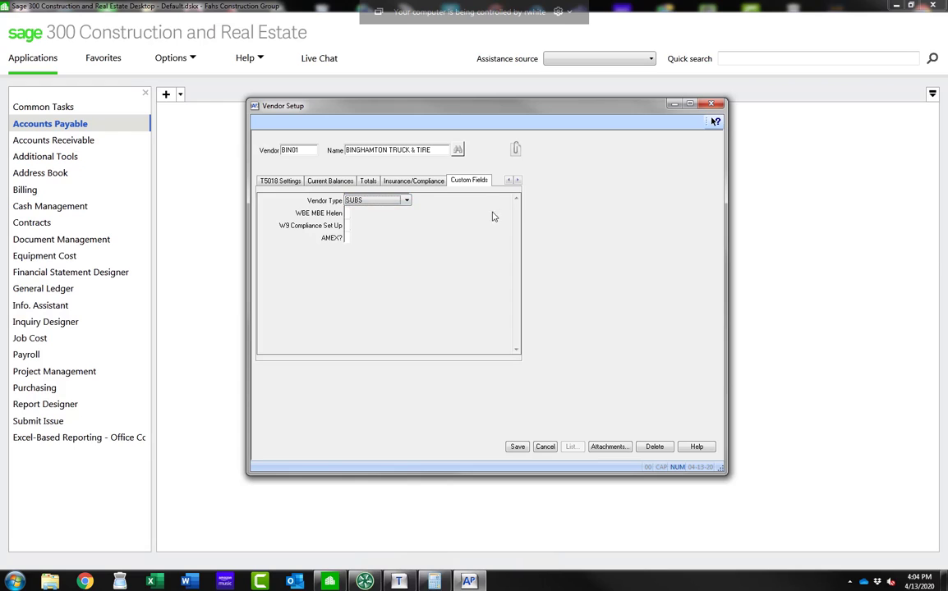
click(404, 200)
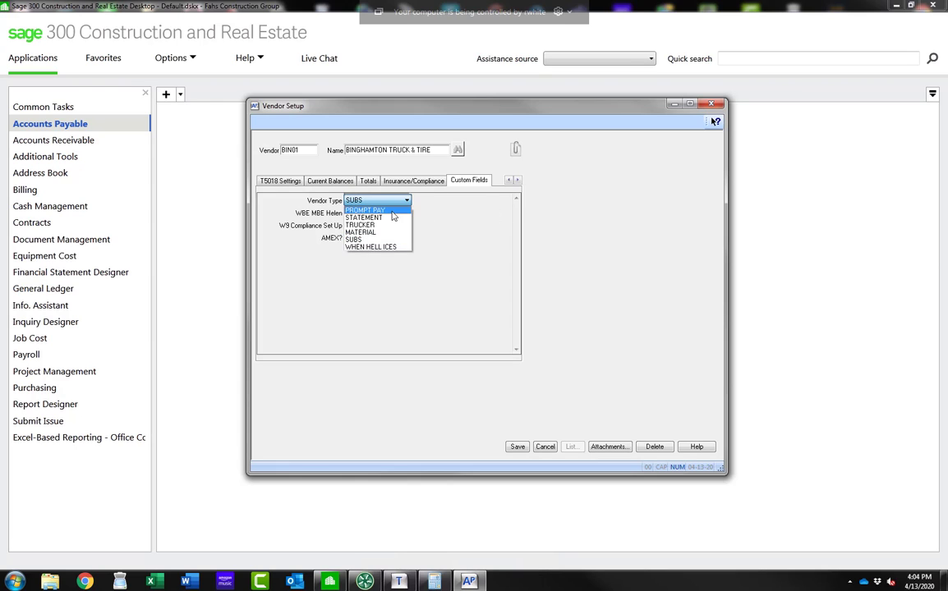
click(451, 208)
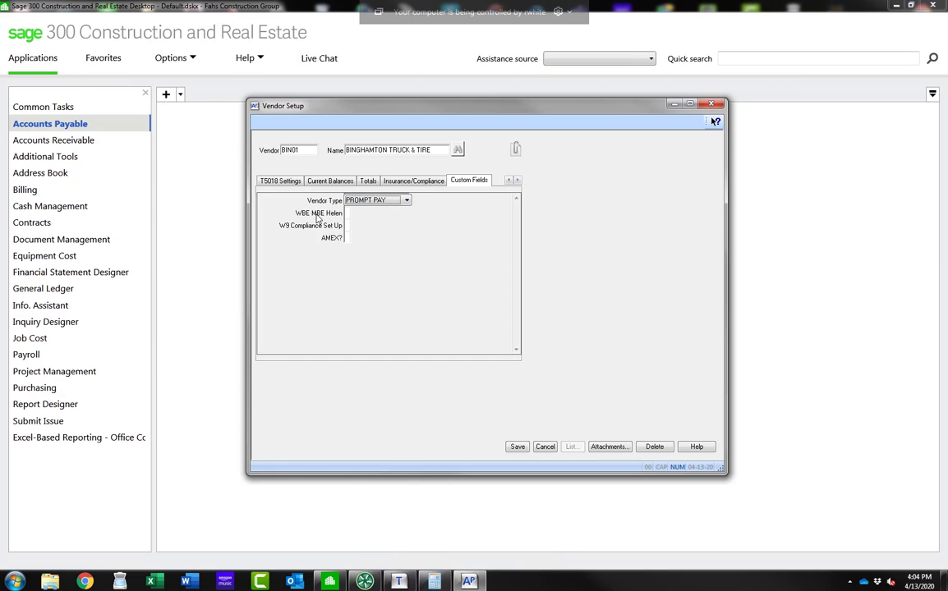